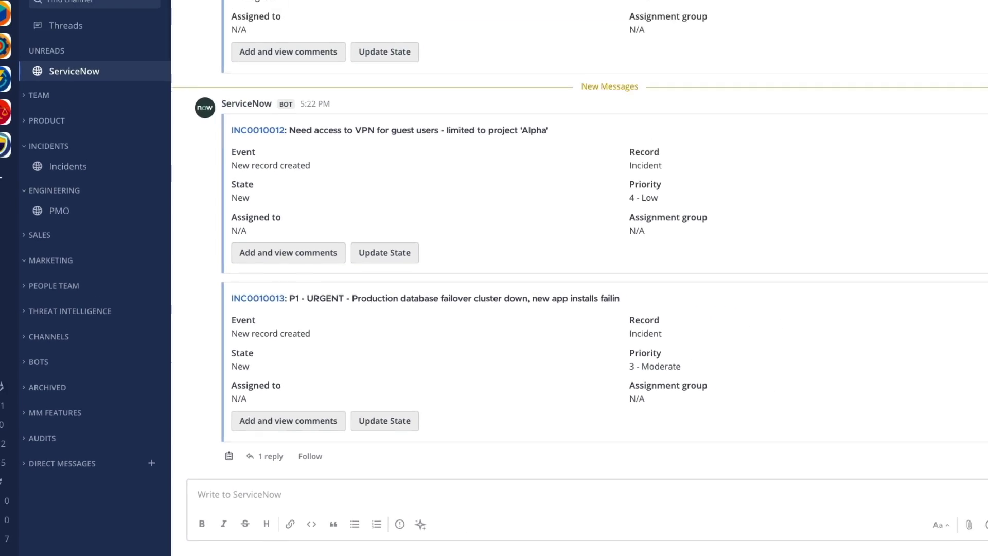
Run the High Priority Incident Checklist playbook from the P1 incident's thread, named "P1 - URGENT - Production database failover cluster down, new app"
click(295, 429)
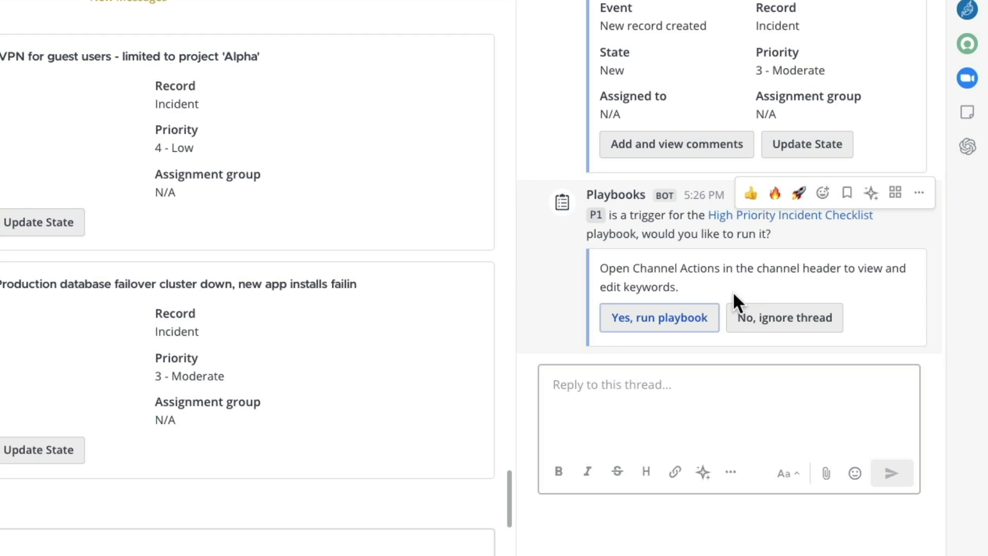
click(687, 323)
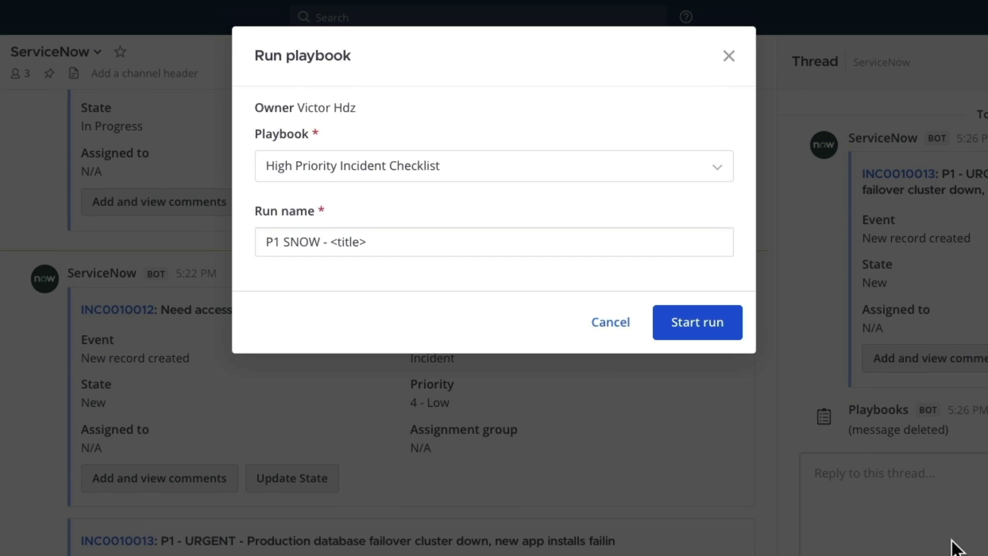
double_click(481, 243)
triple_click(482, 243)
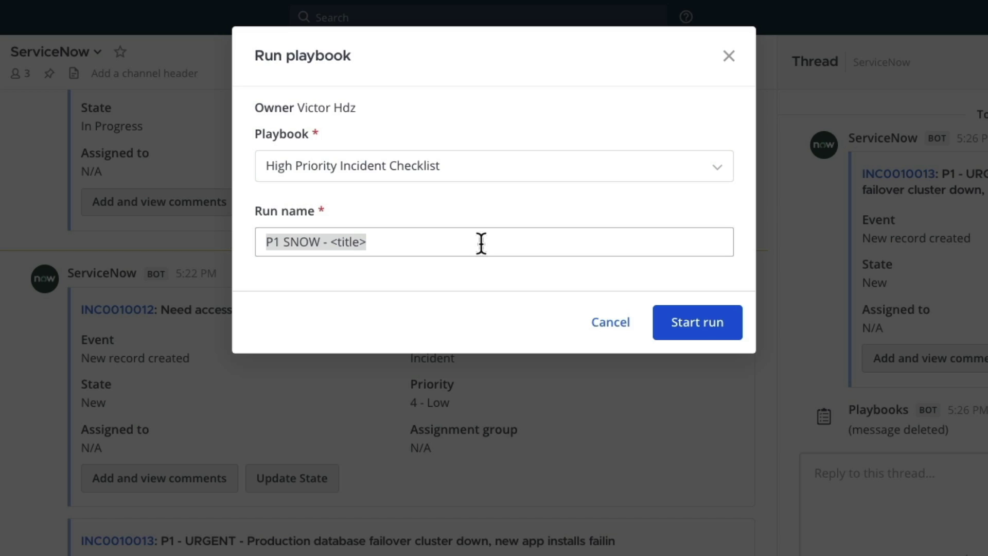
text(P1 - URGENT - Production database failover cluster down, new app)
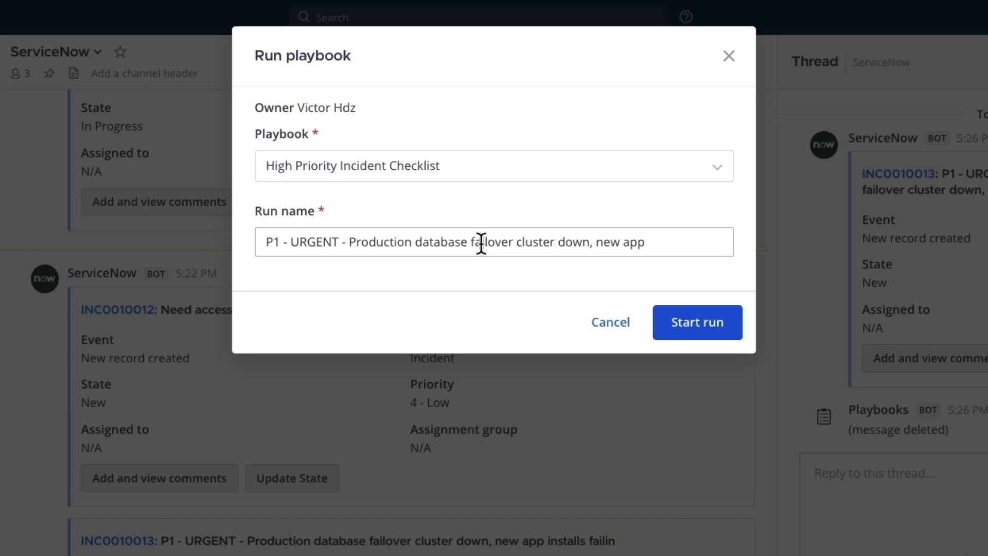
click(668, 321)
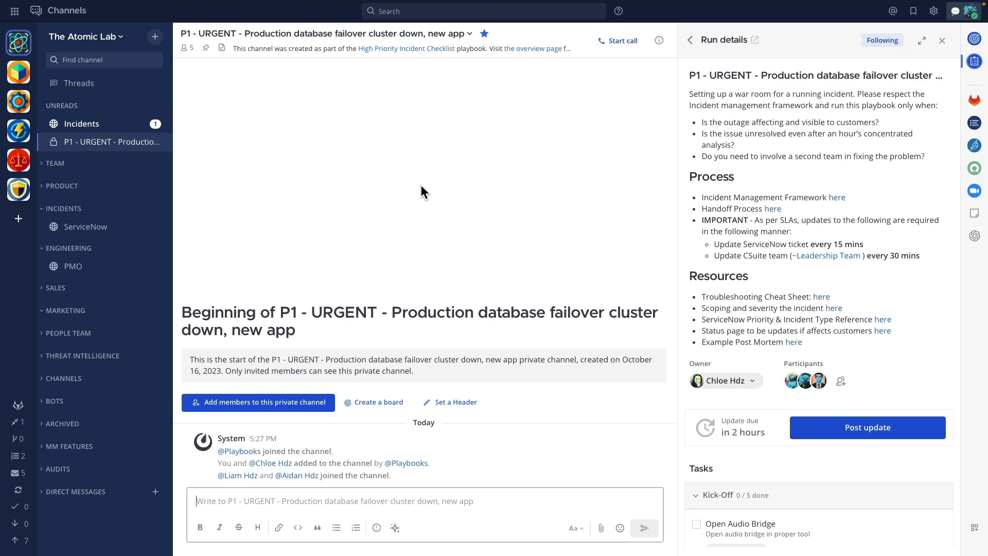
Run the /zoom start command of the Open Audio Bridge task in the Kick-Off checklist and mark that task done
scroll(881, 275, down, 8)
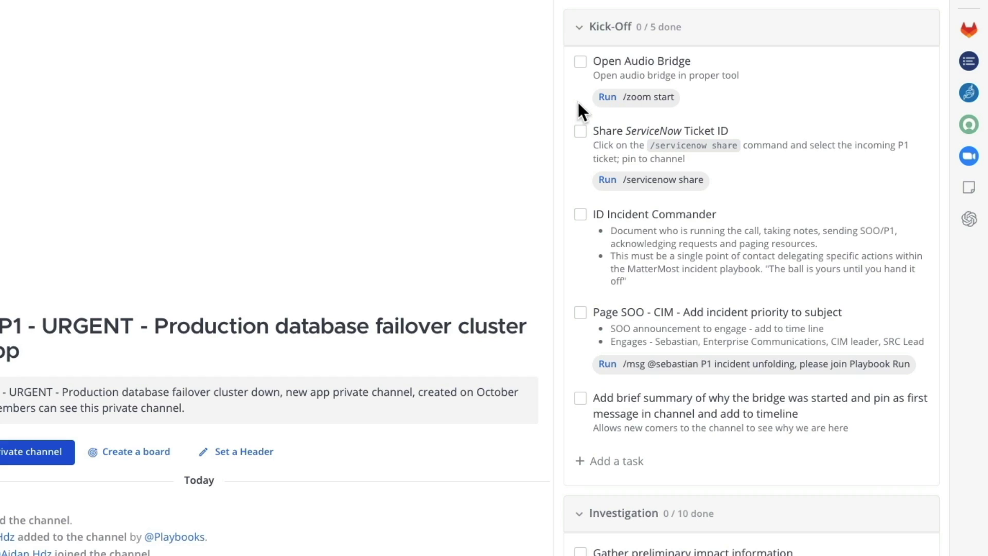
click(602, 98)
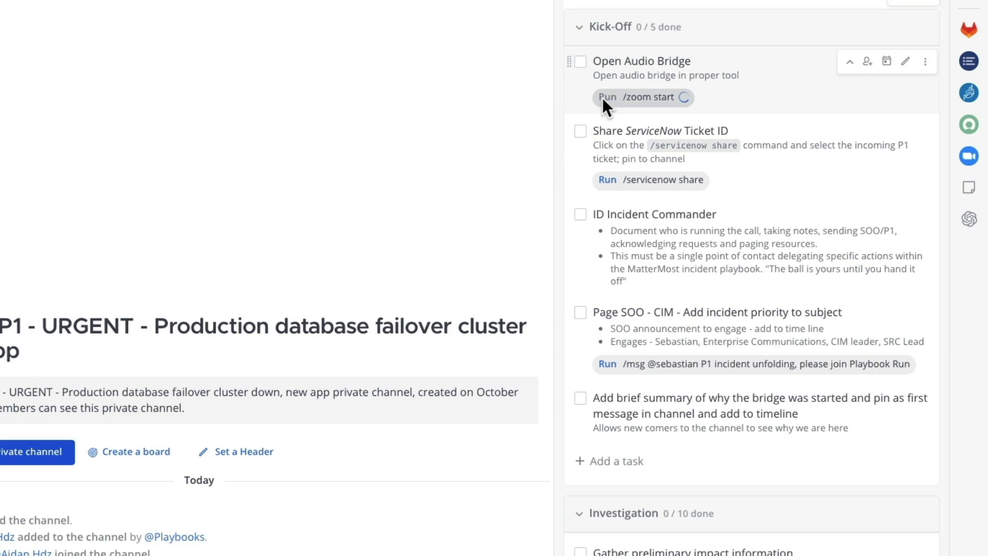
click(580, 62)
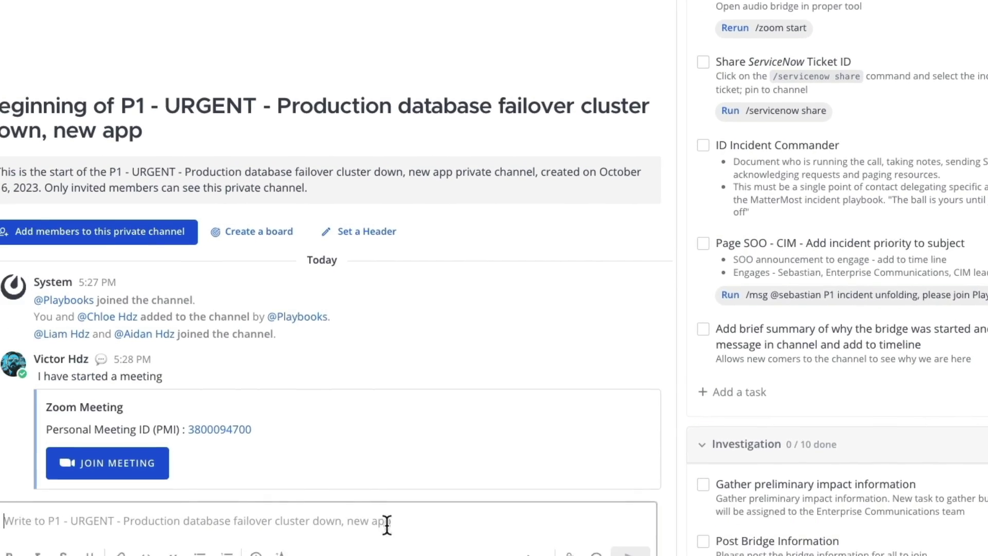
Use /servicenow share to find the Incident record matching "database" and share the P1 production database failover incident in this channel
text(/servicenow)
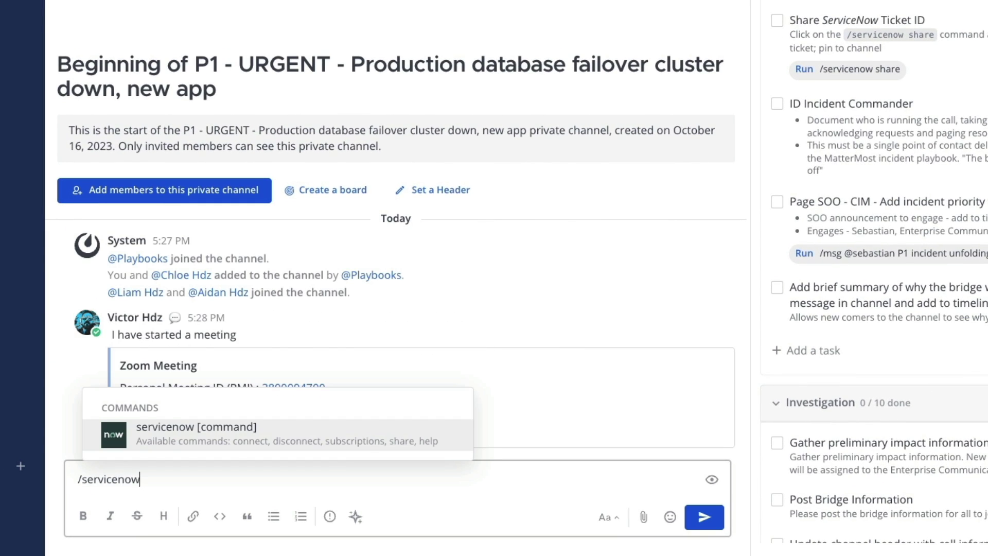
text( shar)
text(e)
key(Return)
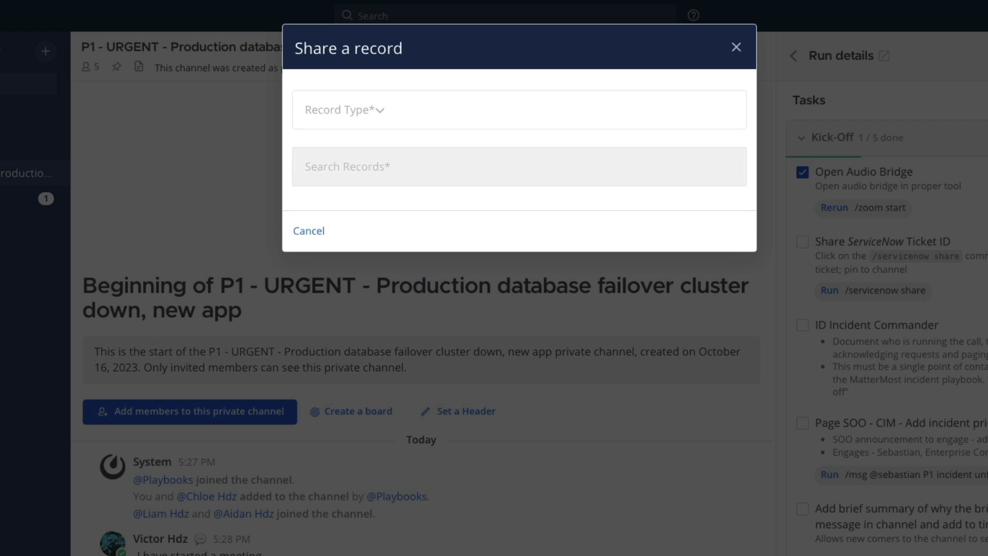
click(383, 114)
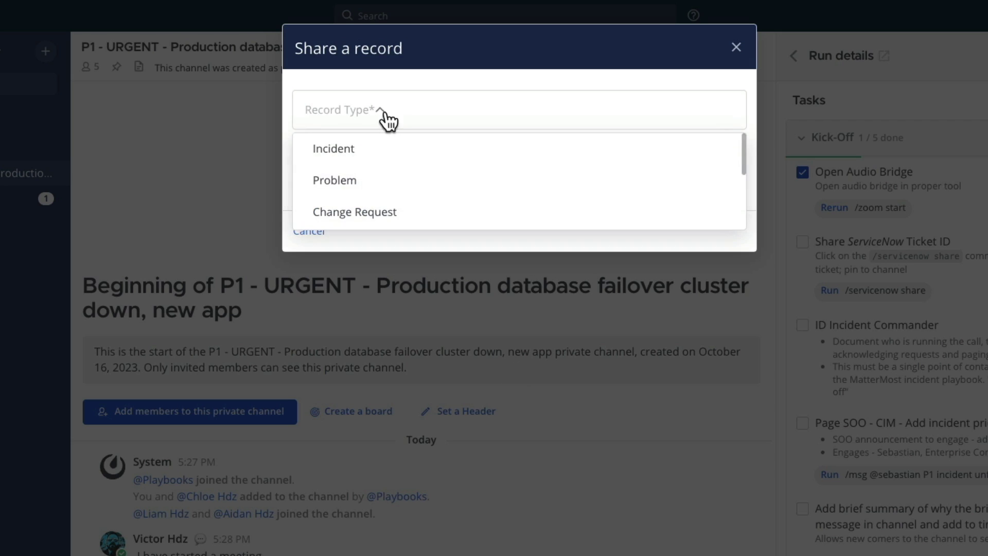
click(368, 163)
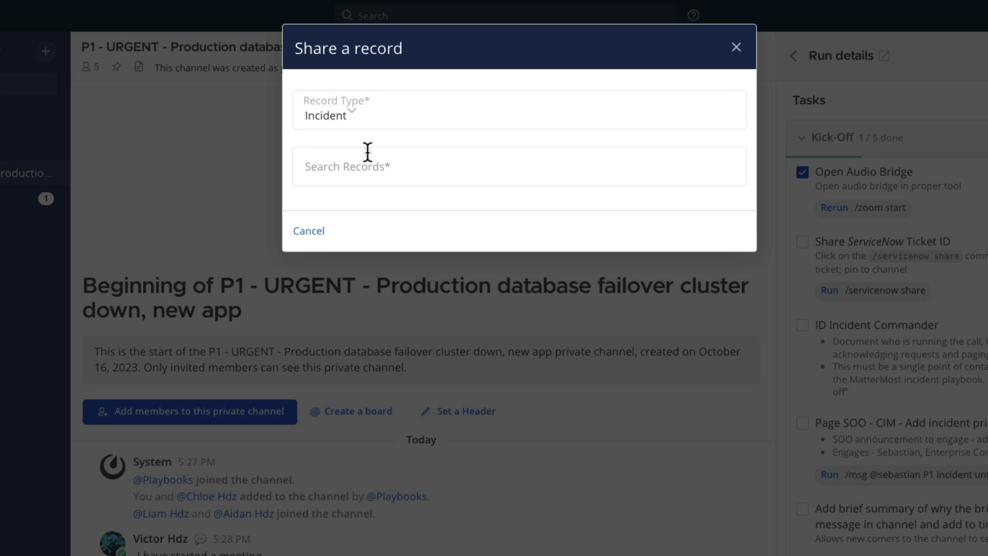
click(375, 164)
text(da)
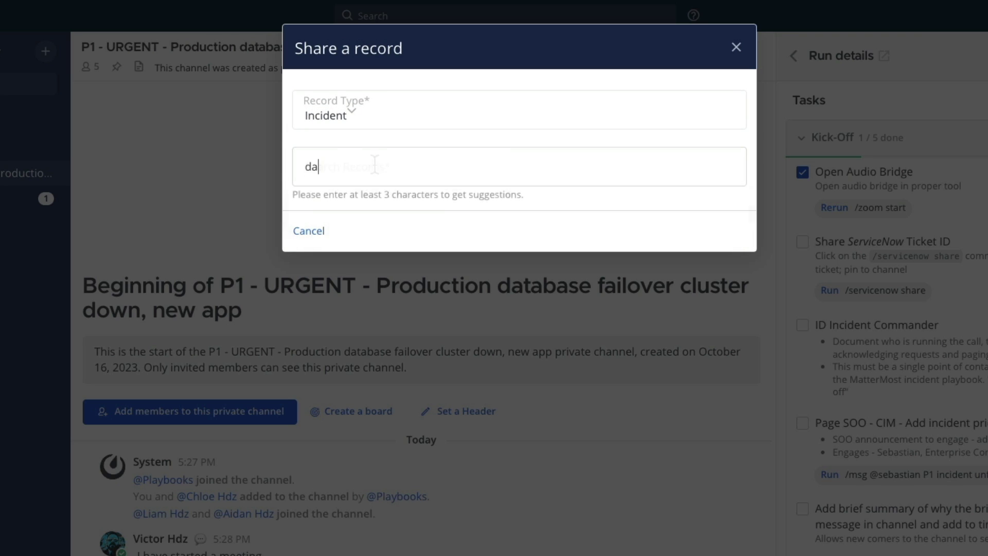
text(tabase)
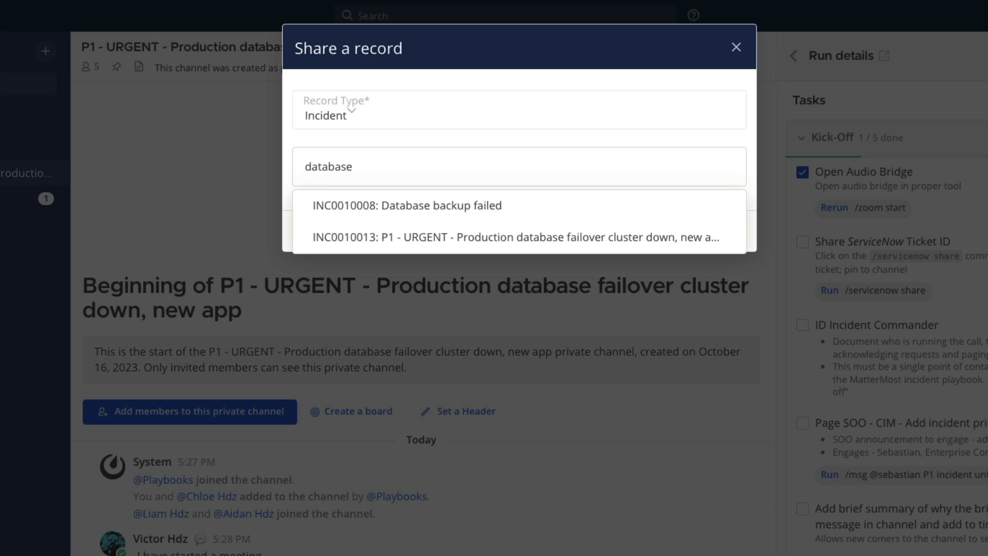
click(360, 237)
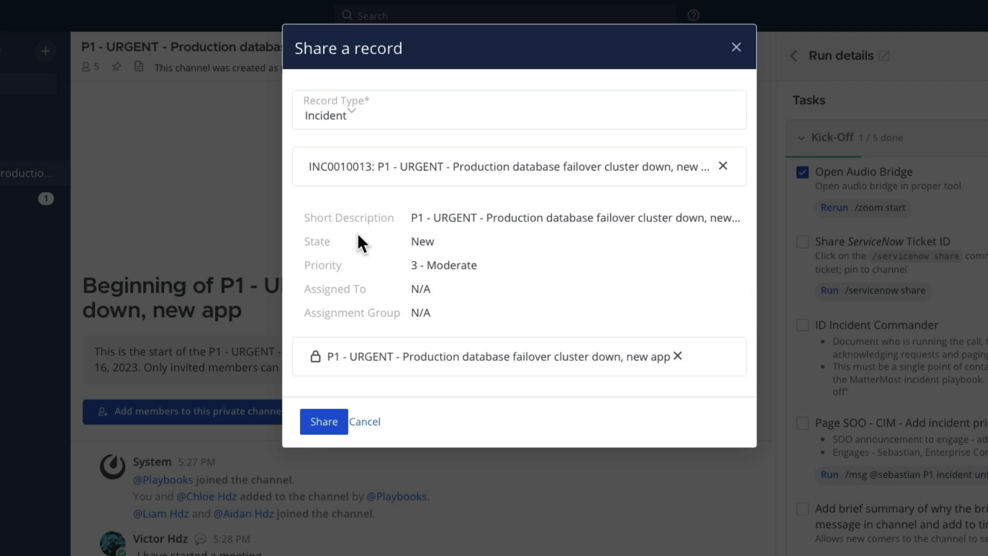
click(326, 423)
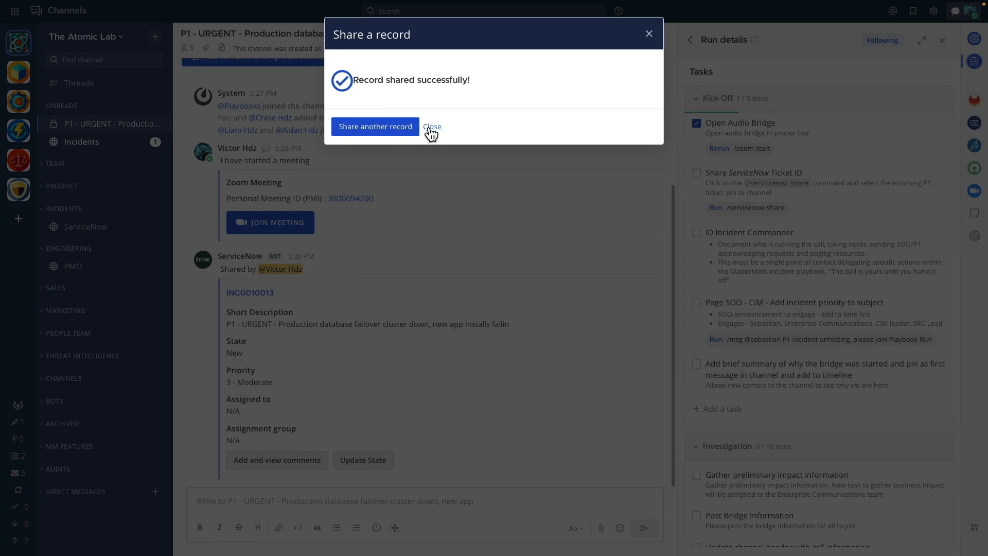
click(430, 127)
Update the state of the shared ServiceNow incident from its message in the channel
click(346, 461)
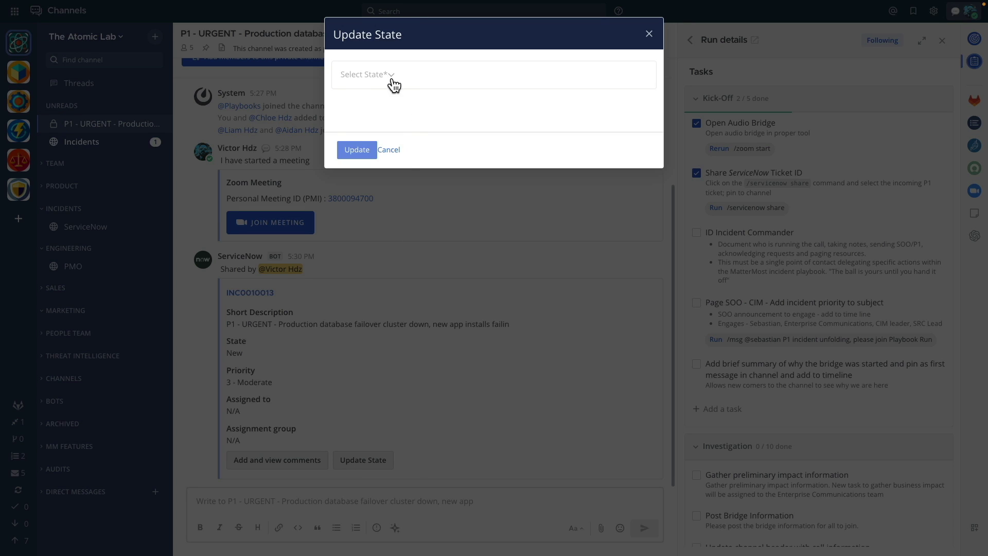
click(390, 77)
click(379, 122)
click(361, 149)
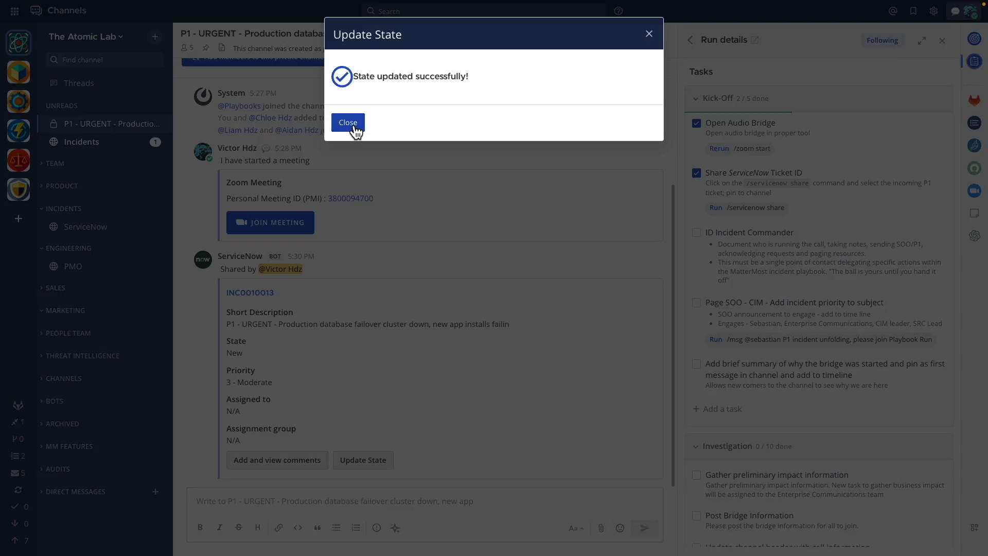
click(352, 126)
Pin the shared ServiceNow incident message to the channel and mark the ID Incident Commander task done
click(658, 255)
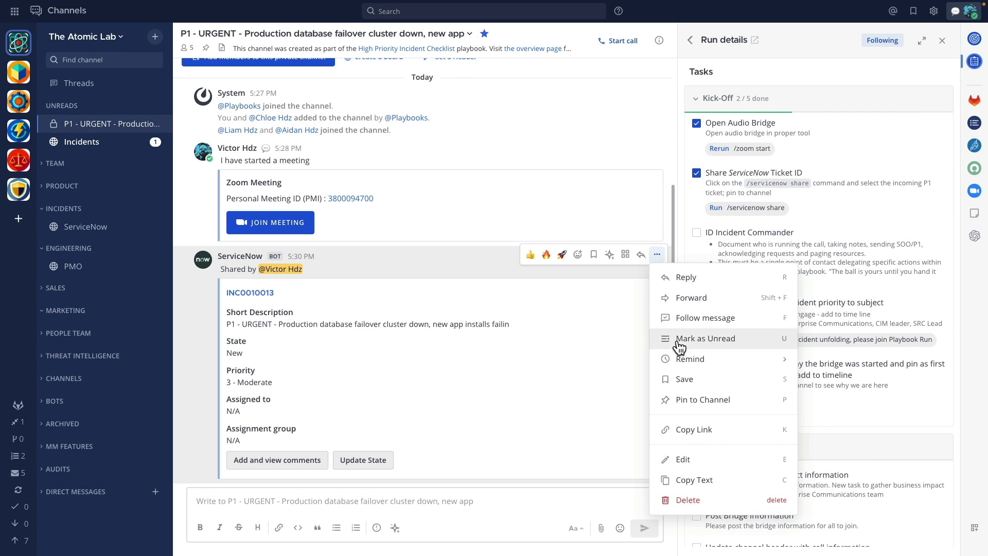
click(681, 400)
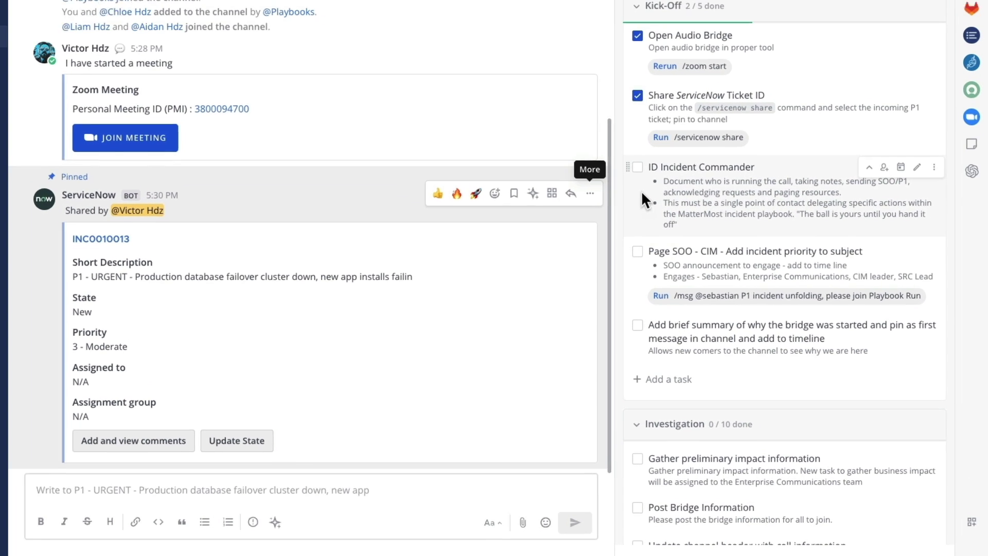
click(635, 165)
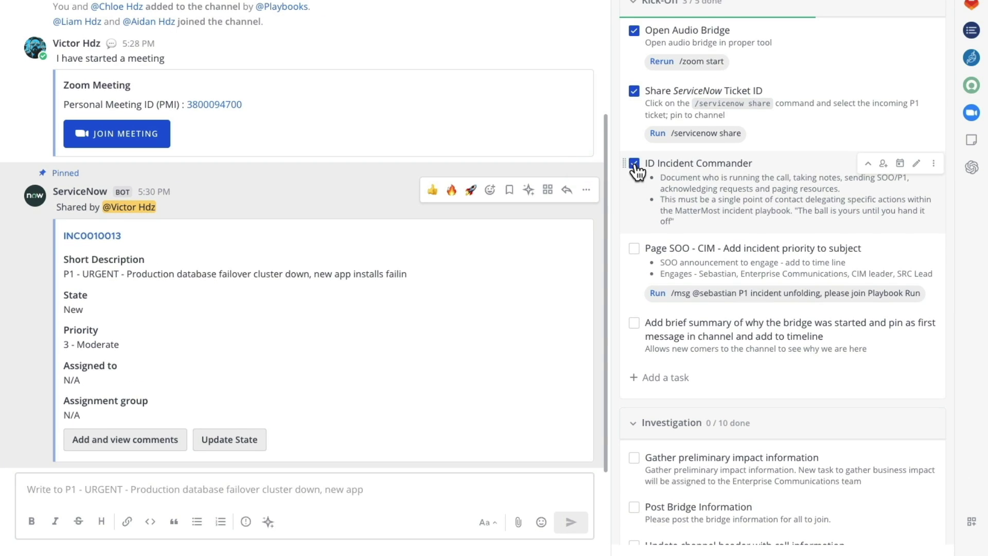
Write a channel message mentioning the run owner that reads "You are the Incident commander - please acknowledge"
click(216, 488)
text(@chloe)
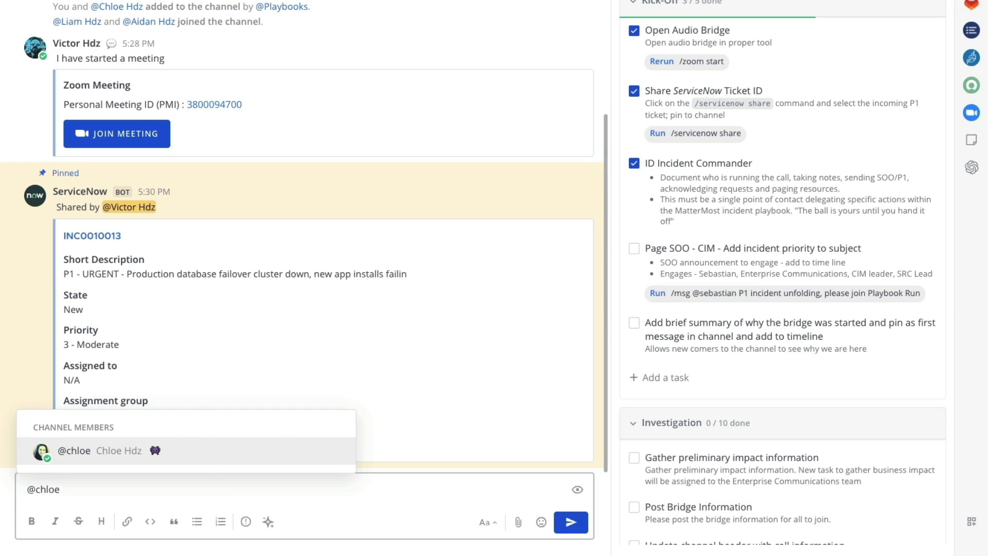
text( You are the INcident commander)
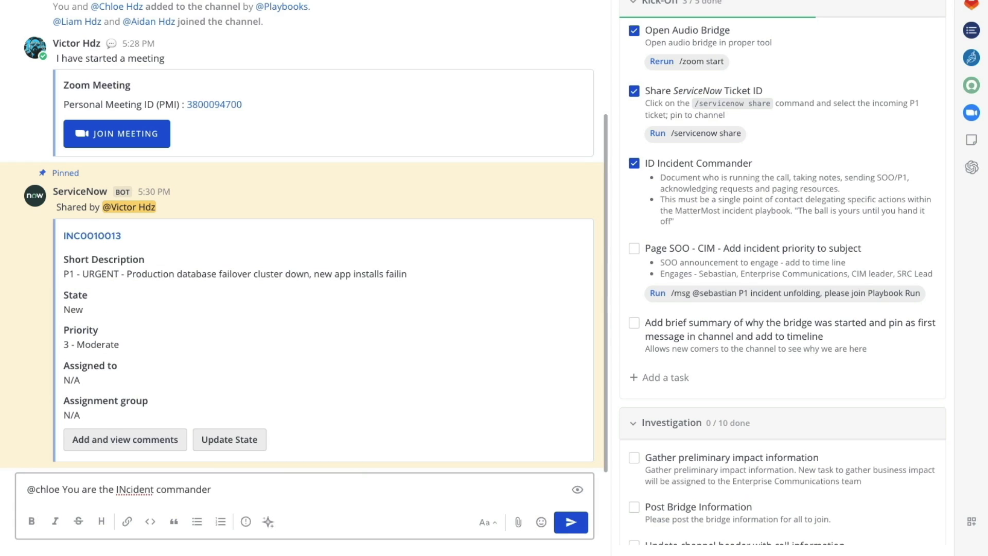
key(ctrl+Left)
key(ctrl+Left)
key(ctrl+shift+Right)
text(Incident)
key(End)
text(- plje)
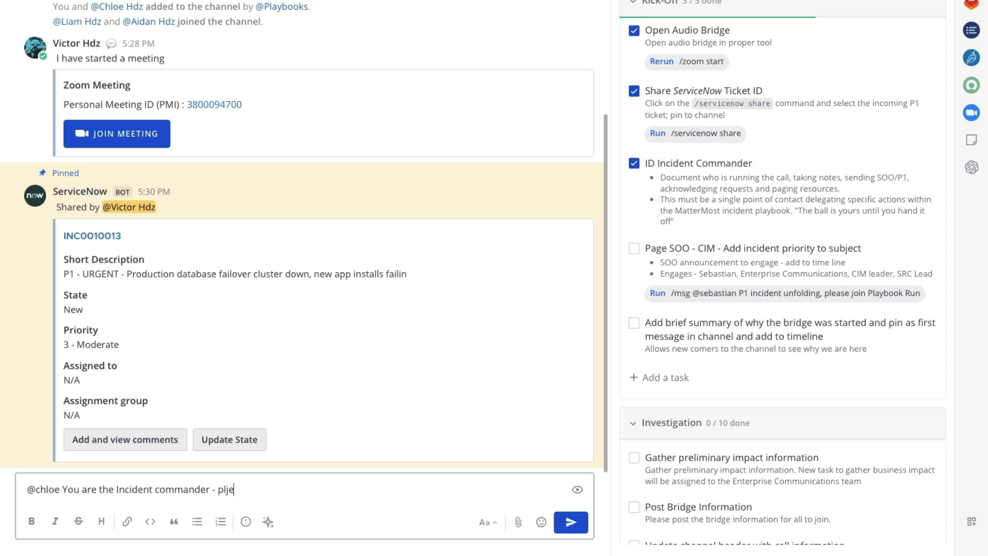
key(BackSpace)
key(BackSpace)
text(ease acknowledge)
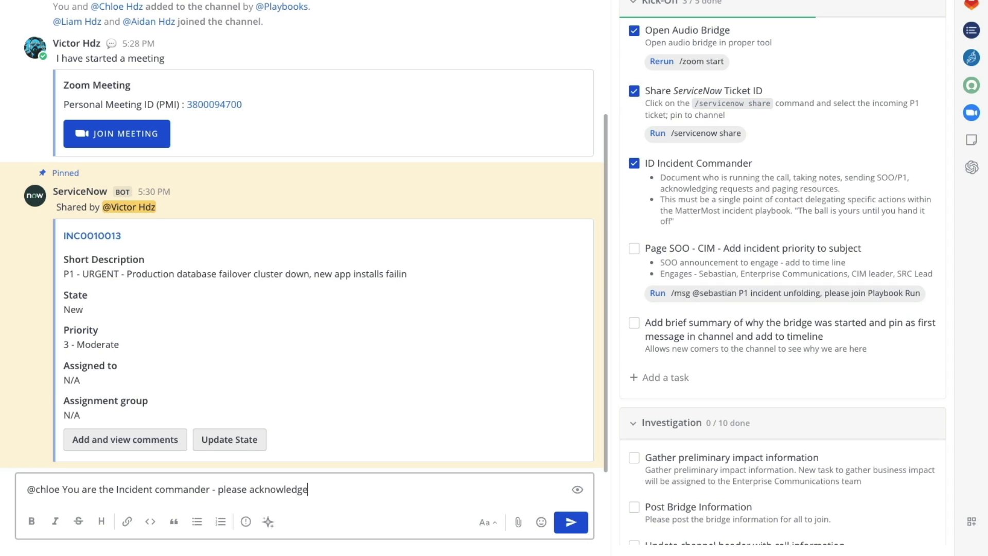
Set the drafted message's priority to Urgent with Request acknowledgement enabled, and send it
click(246, 522)
click(302, 385)
click(436, 371)
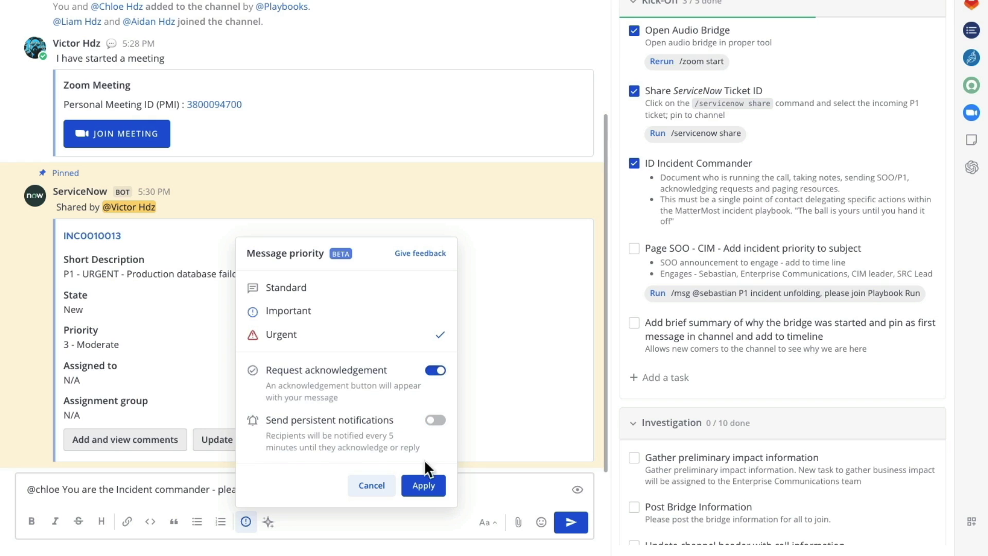
click(423, 485)
click(570, 523)
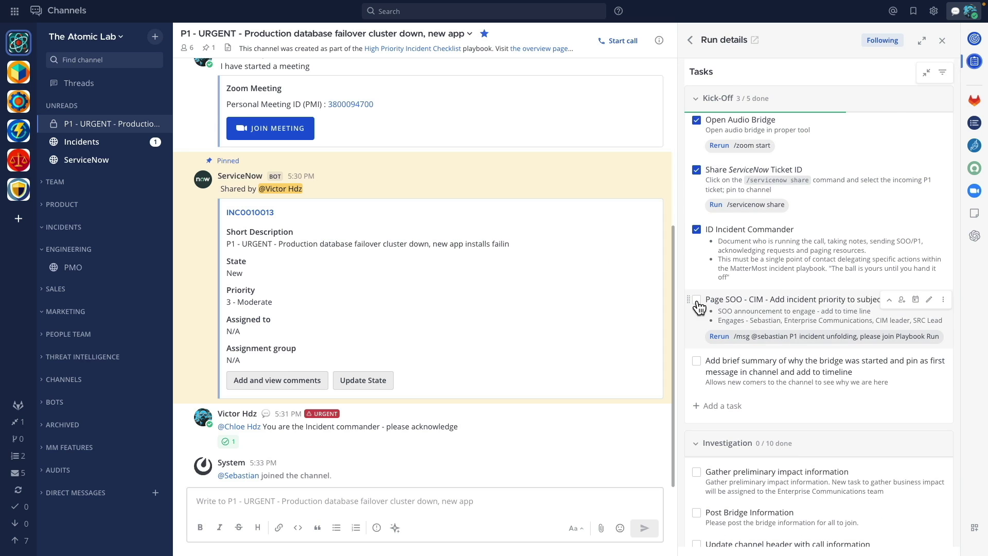
Mark the Page SOO - CIM task and the brief bridge summary task done in the Kick-Off checklist
click(697, 303)
click(697, 364)
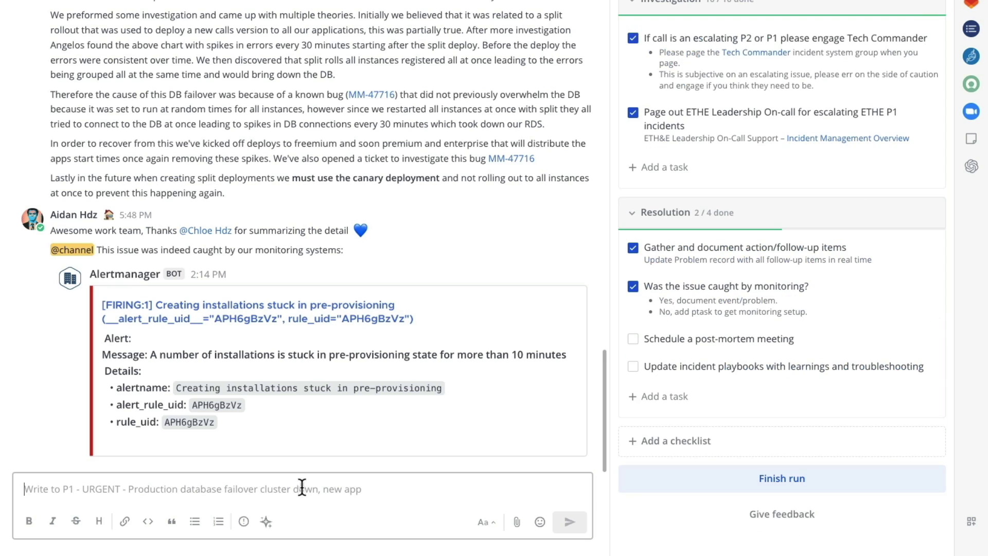
Post "Excellent work, team - let's add detail to the ServiceNow ticket and I'll schedule a post-mortem. I will summarize the issue as well."
text(Excellent work, team - let's add detail to the ServiceNow ticket and I'll schedule a post-mortem.  I will summarize the issue as well.)
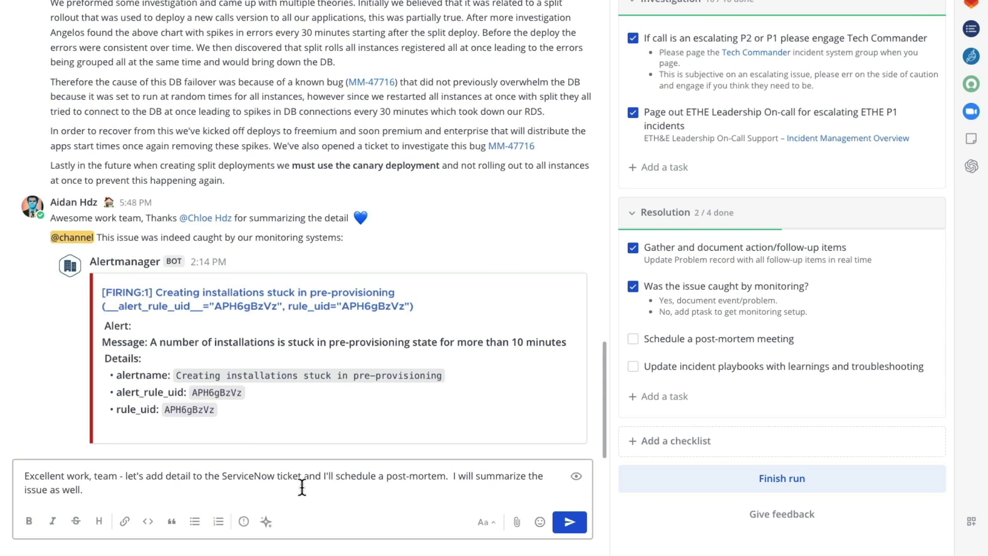
click(569, 521)
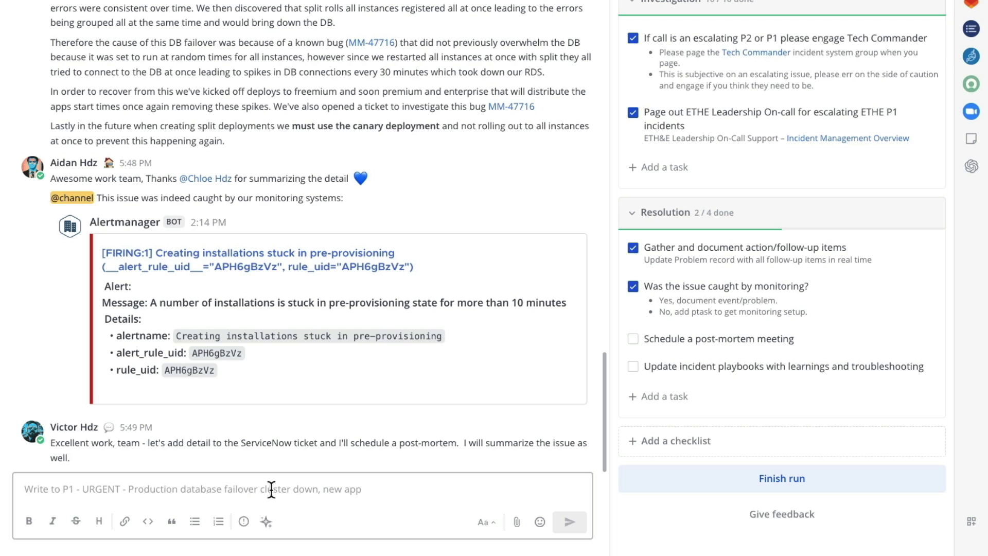
Post "Let's use the Zoom bridge for the post-mortem - meet you there in 5 minutes." and mark the Schedule a post-mortem meeting task done
text(Let's use the Zoom bridge for the post-mortem - meet you there in 5 minutes.)
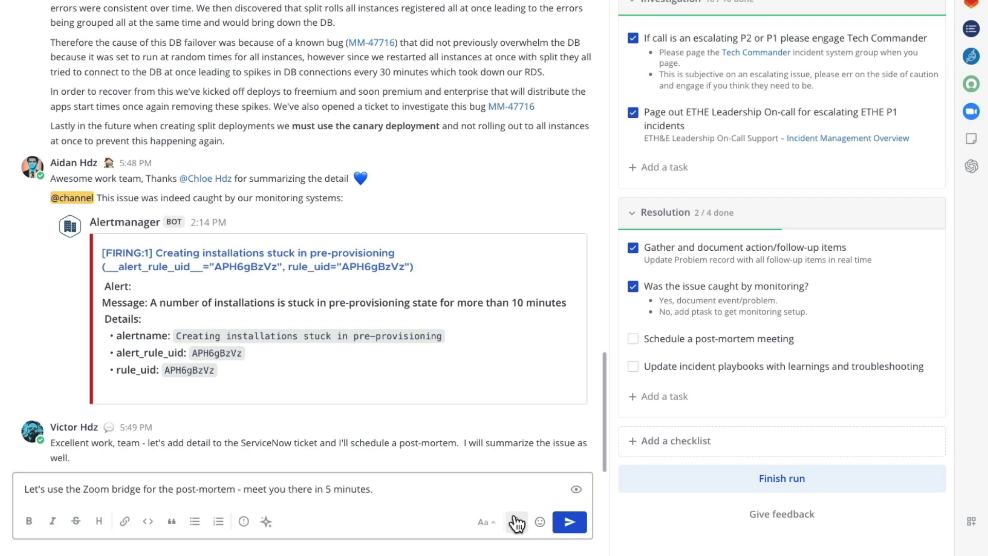
click(566, 522)
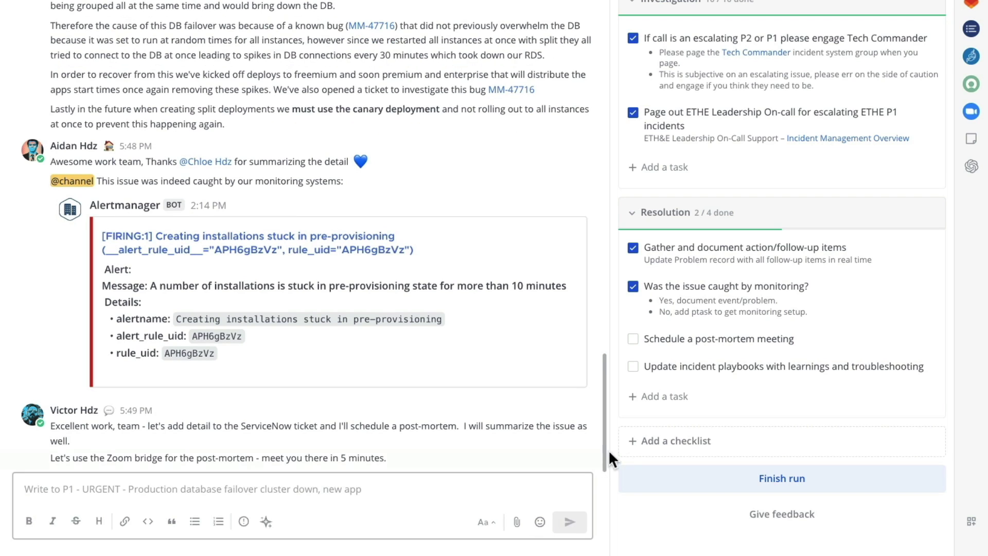
click(633, 340)
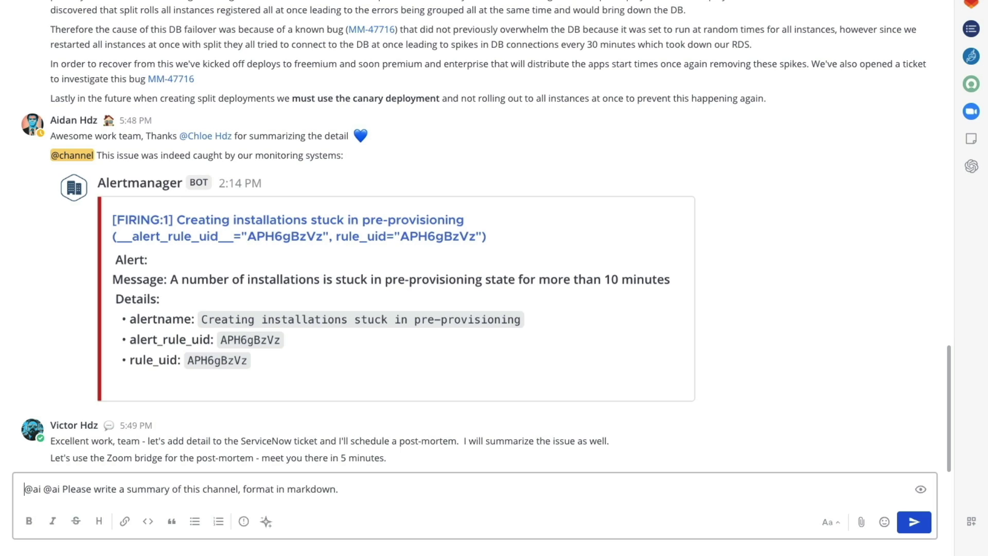
key(shift+Right)
key(shift+Right)
key(shift+Right)
key(BackSpace)
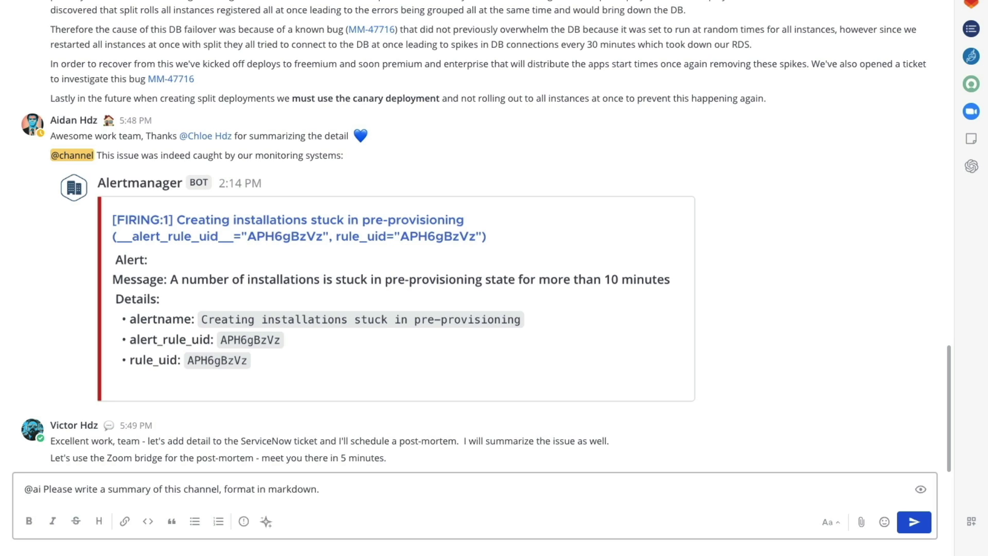
key(Return)
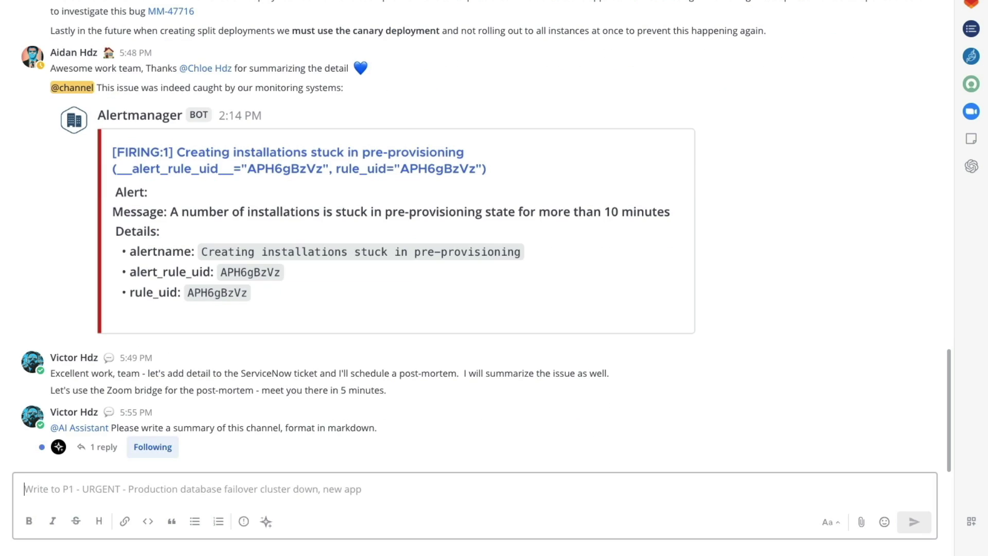
click(103, 452)
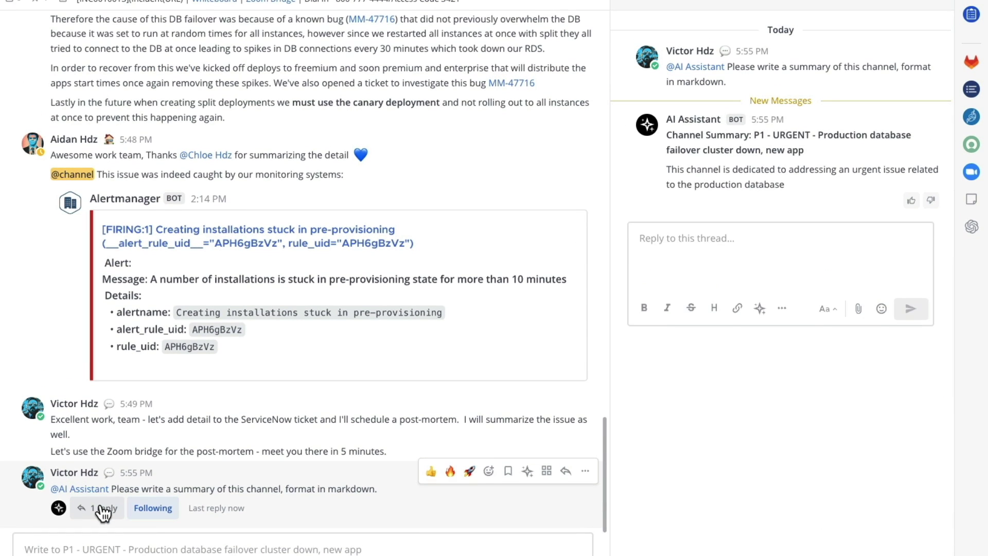